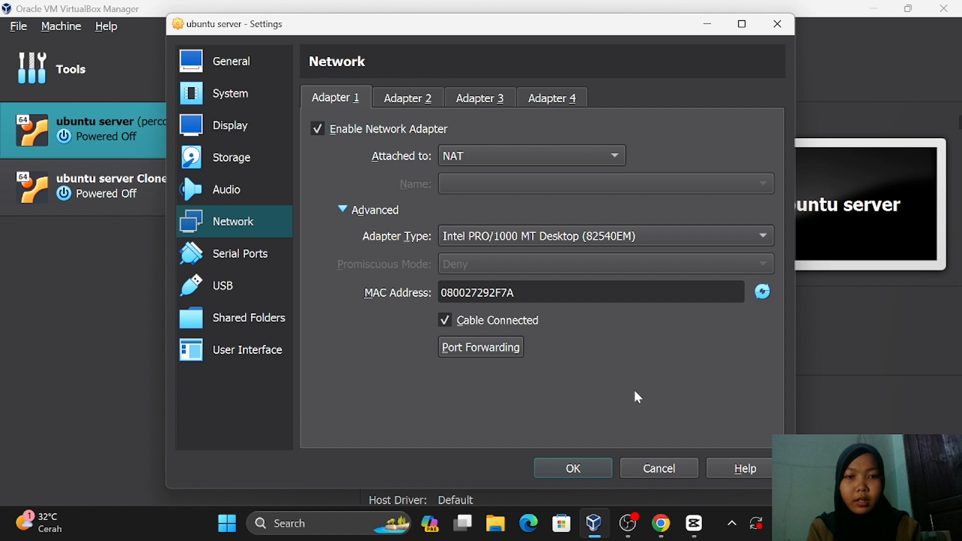
Save the ubuntu server settings, leaving Adapter 1 on NAT with MAC 080027292F7A.
click(584, 468)
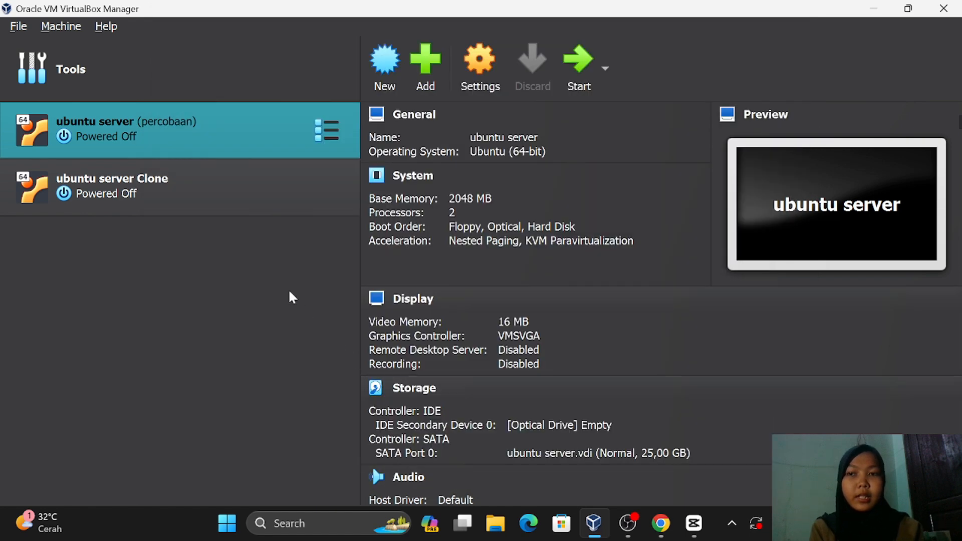
Check the ubuntu server Clone's NAT adapter MAC address, which is 080027292F7A.
click(244, 190)
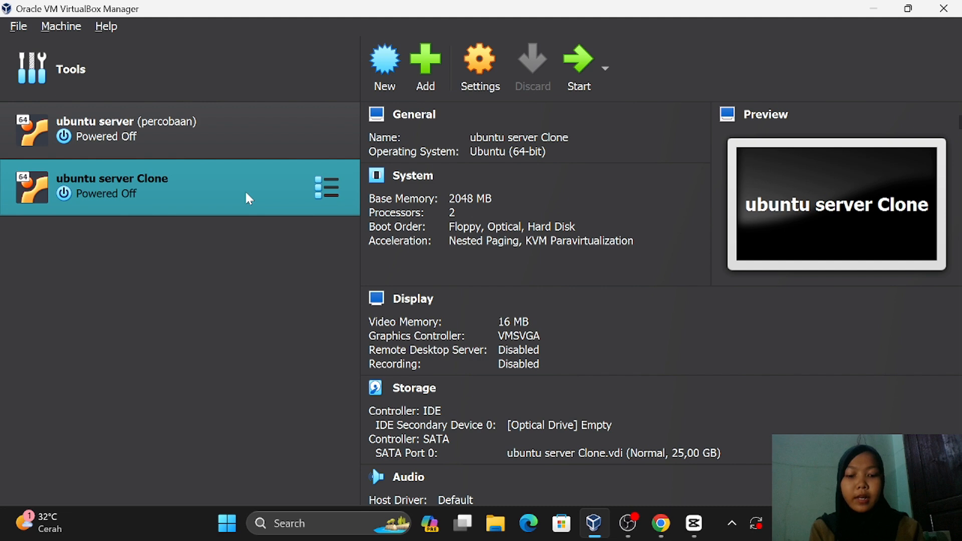
right_click(244, 191)
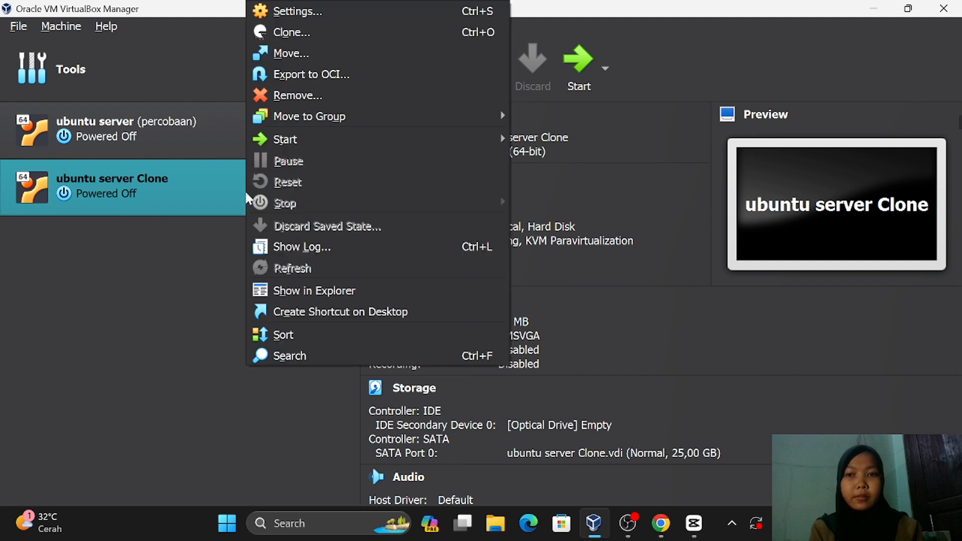
click(297, 14)
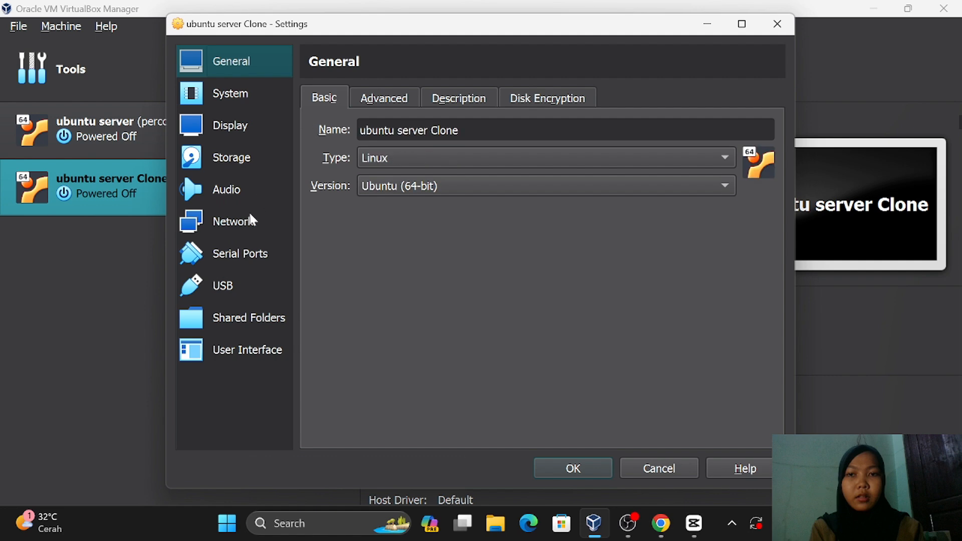
click(243, 221)
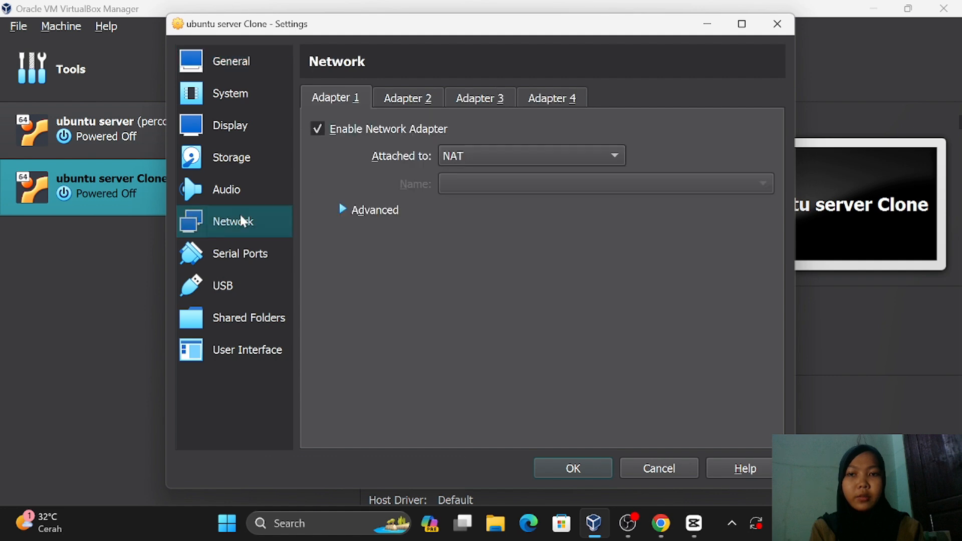
click(355, 213)
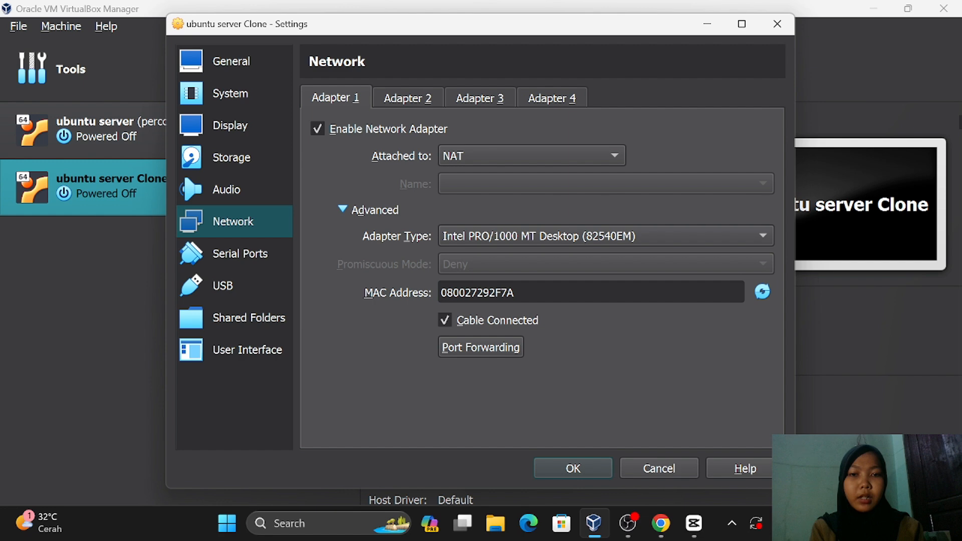
click(593, 466)
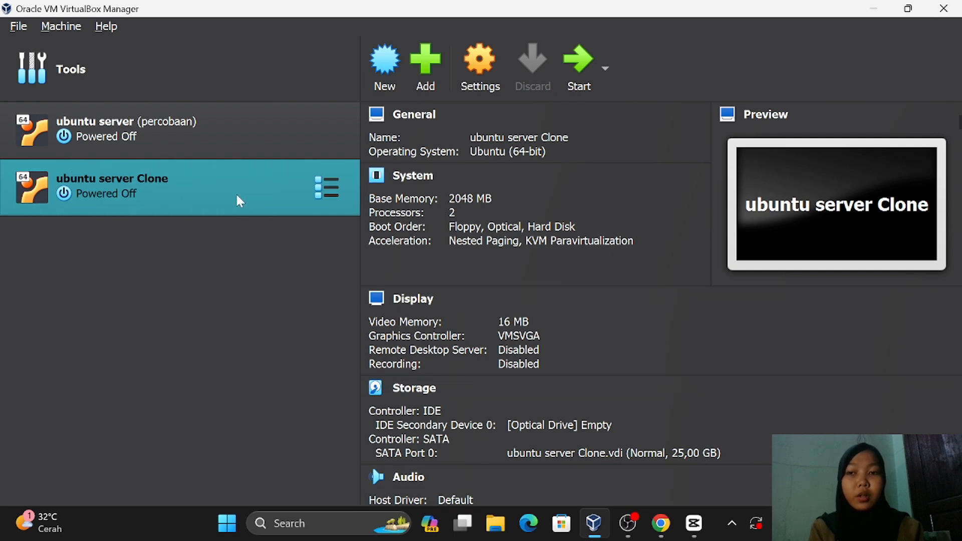
Generate a new MAC address 08002780A1E2 for the Clone's NAT adapter and save it.
right_click(296, 190)
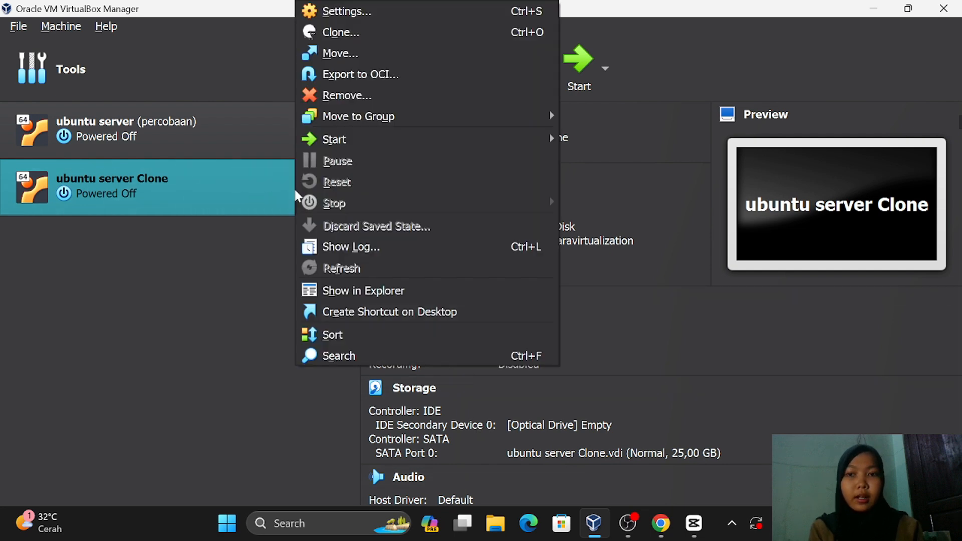
click(349, 10)
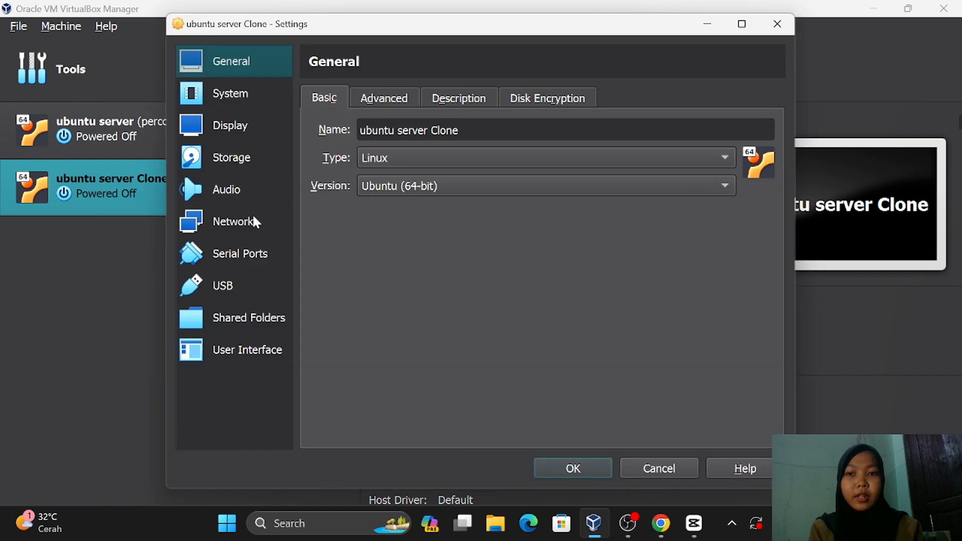
click(254, 221)
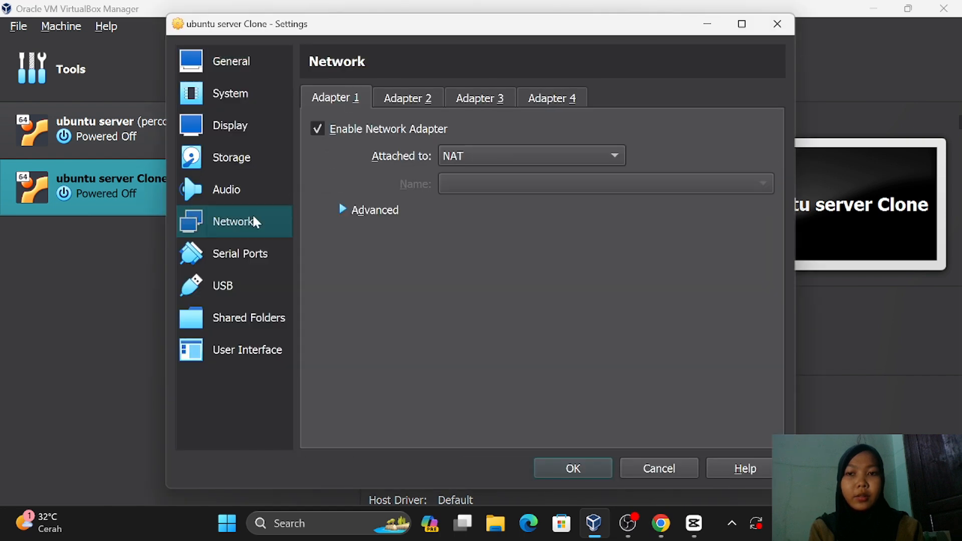
click(367, 210)
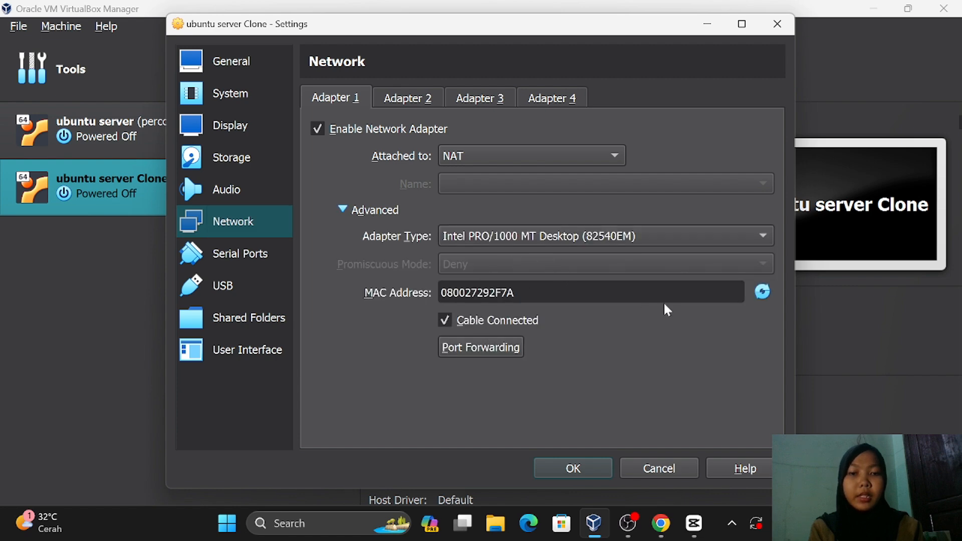
click(762, 293)
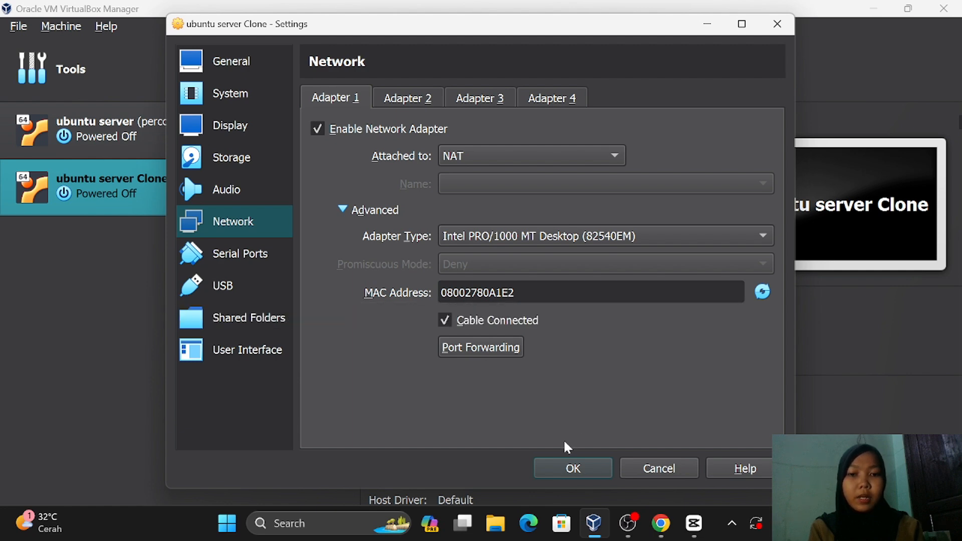
click(559, 468)
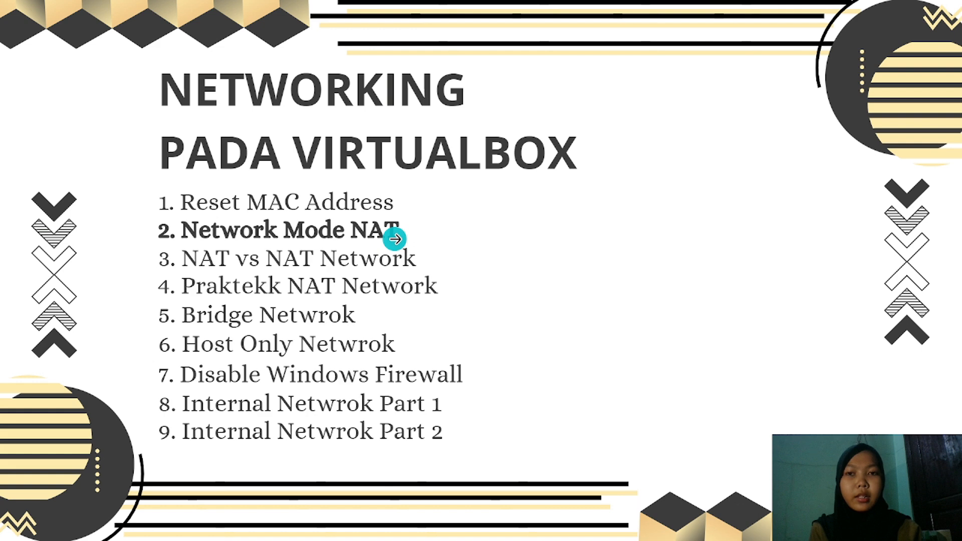
Jump from the agenda slide to the 'Network Mode NAT' slide.
click(395, 239)
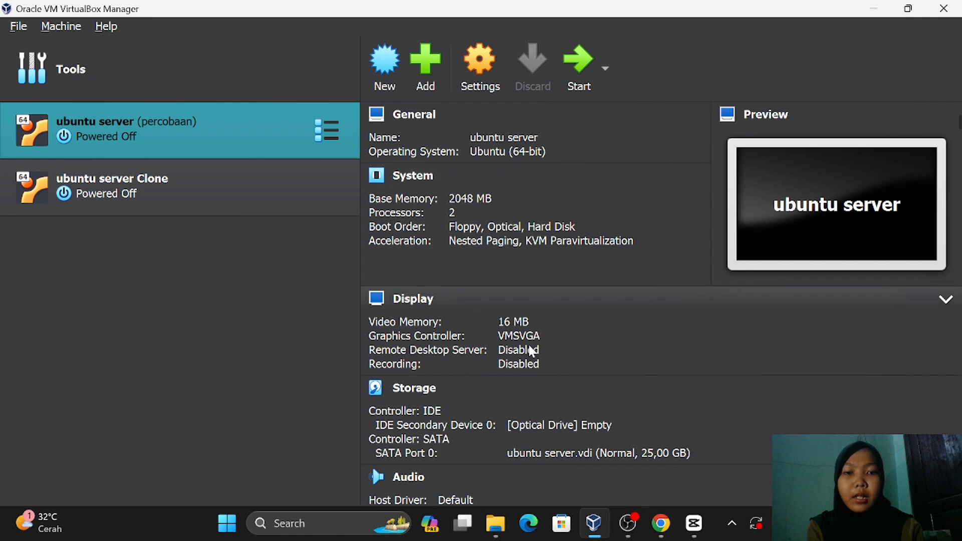
key(super+a)
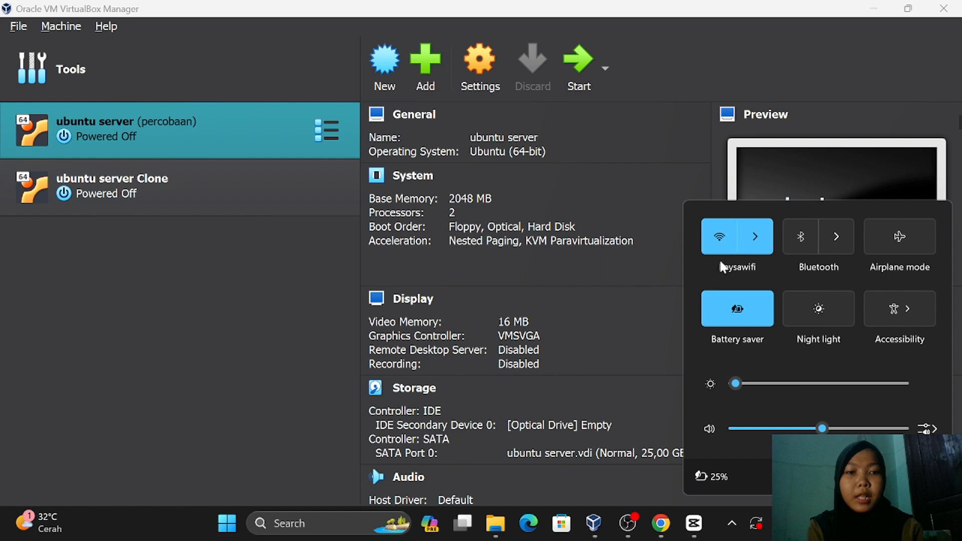
click(280, 348)
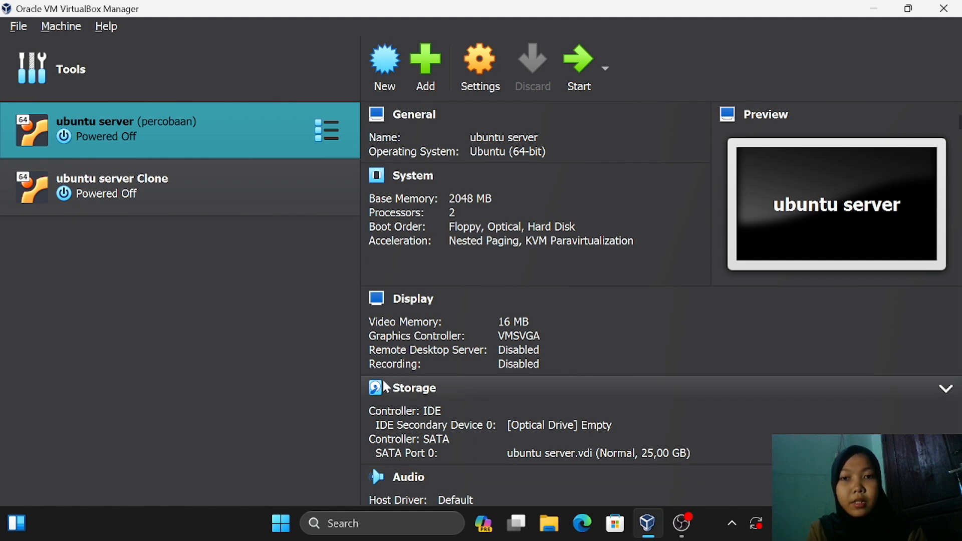
Confirm the ubuntu server adapter stays on NAT, then start ubuntu server (percobaan).
right_click(279, 147)
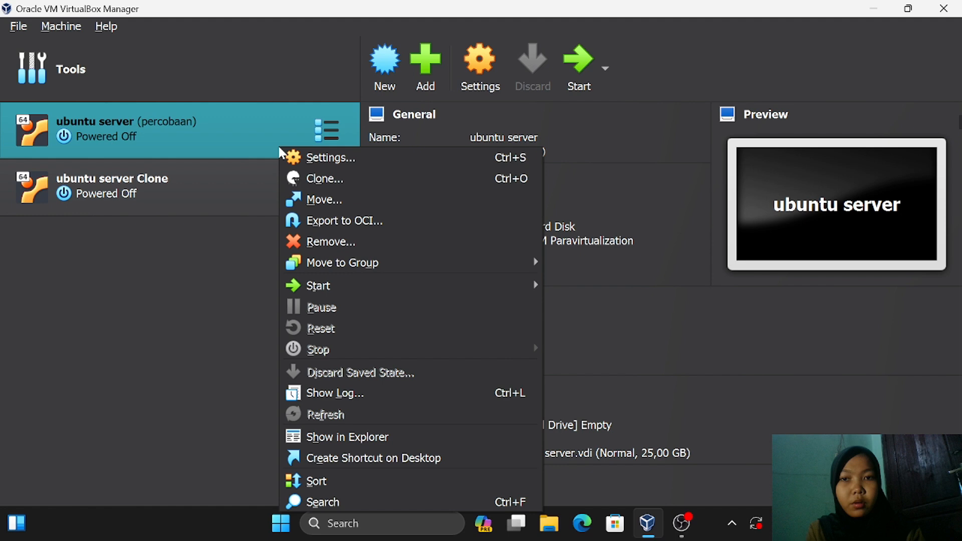
click(331, 158)
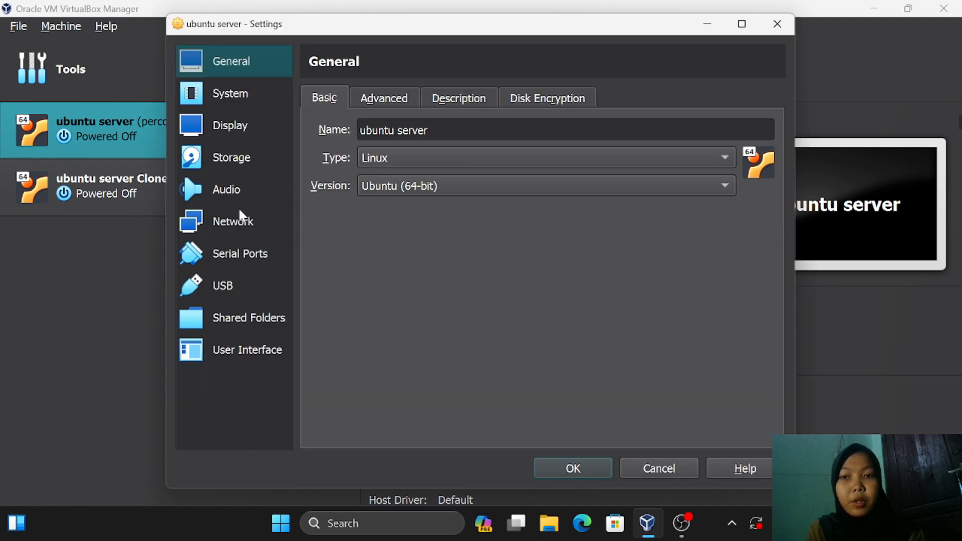
click(237, 221)
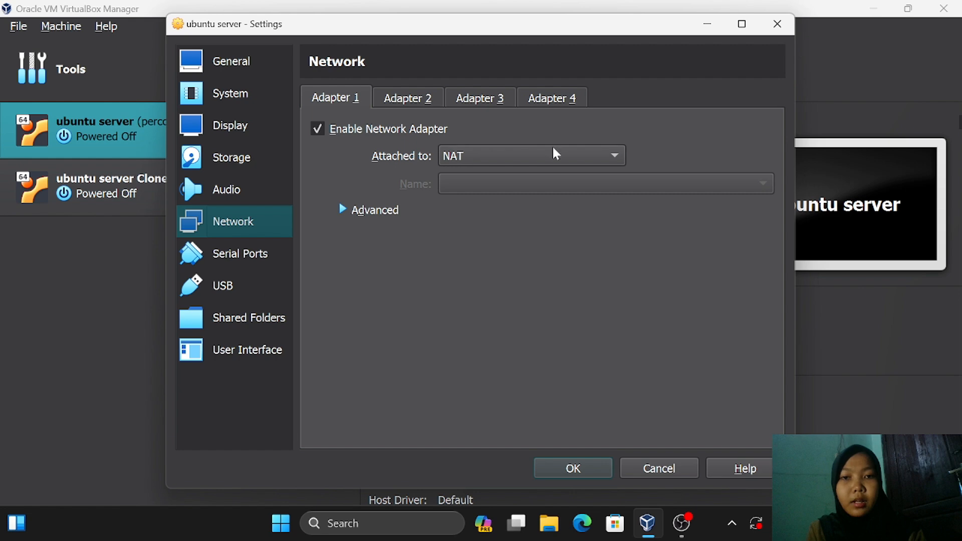
click(608, 157)
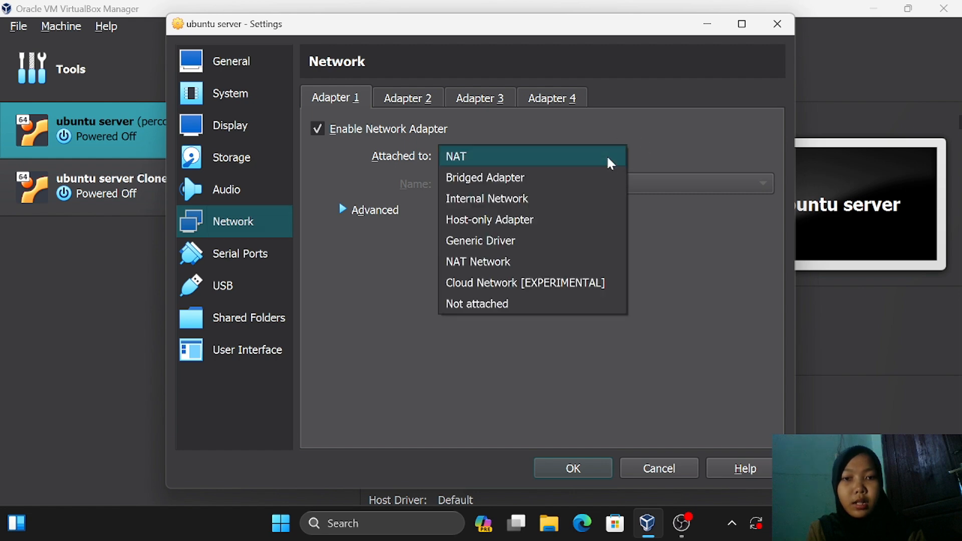
click(609, 159)
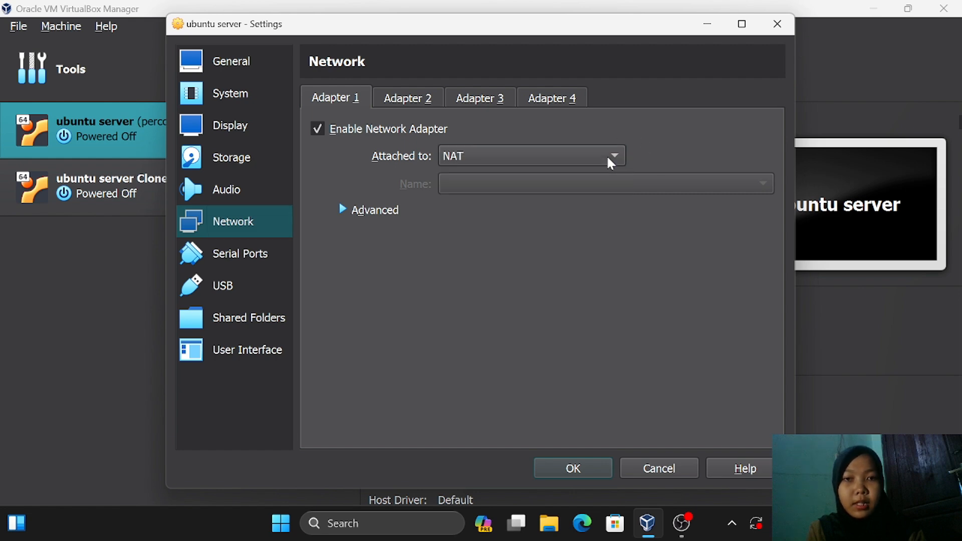
click(572, 468)
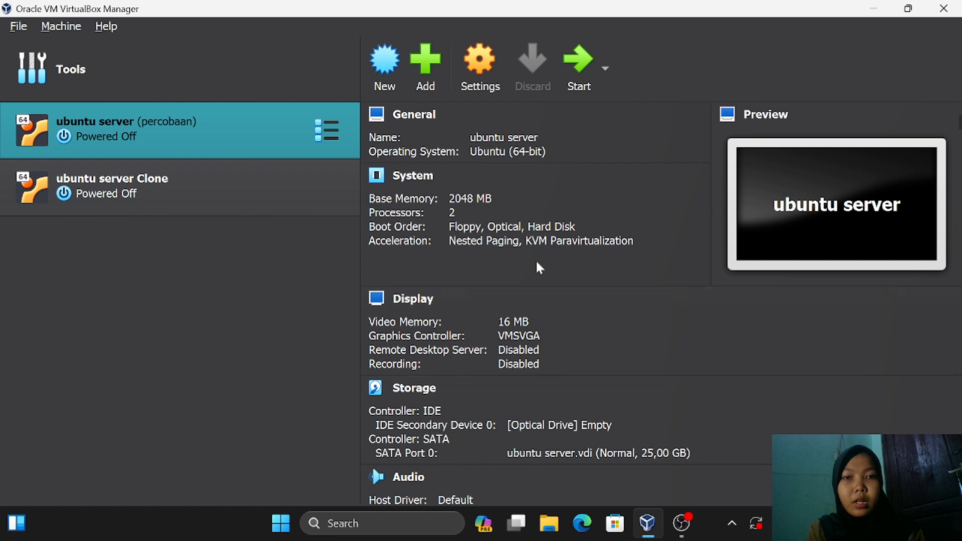
click(577, 75)
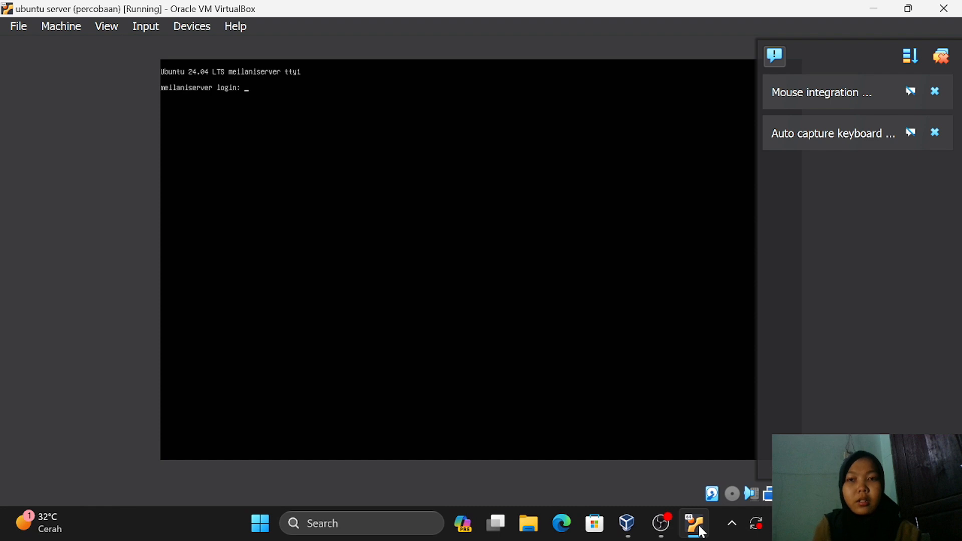
Log in to the Ubuntu 24.04 console with the user's username and password.
text(meilan)
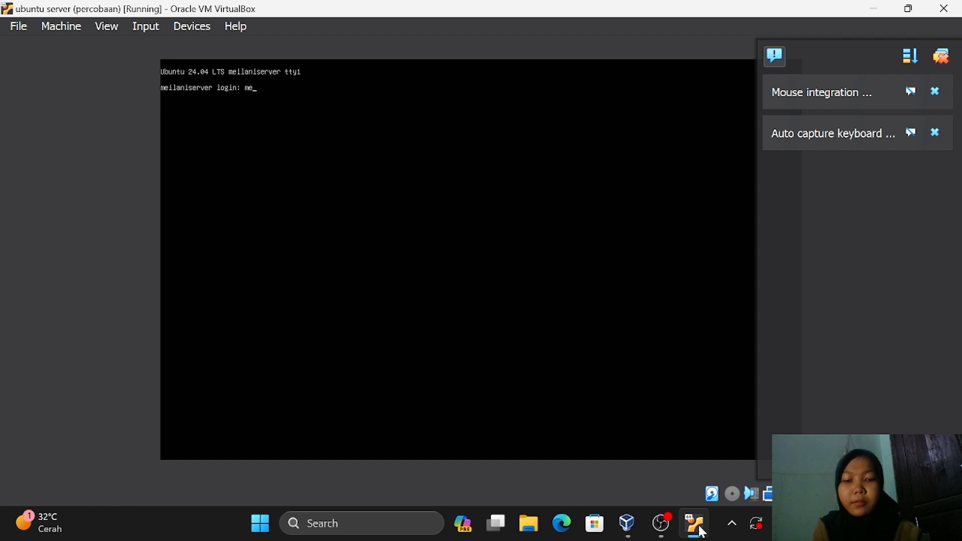
text(i)
key(Return)
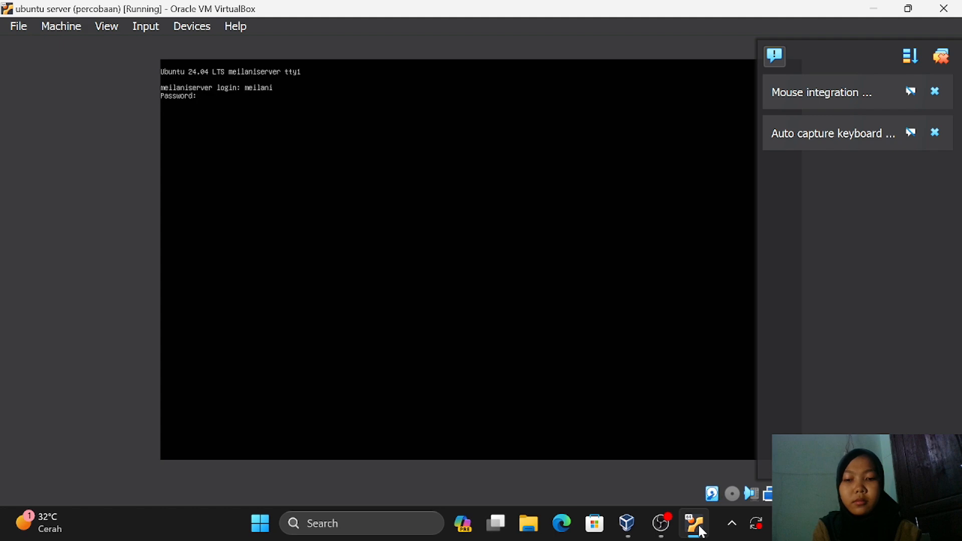
key(Return)
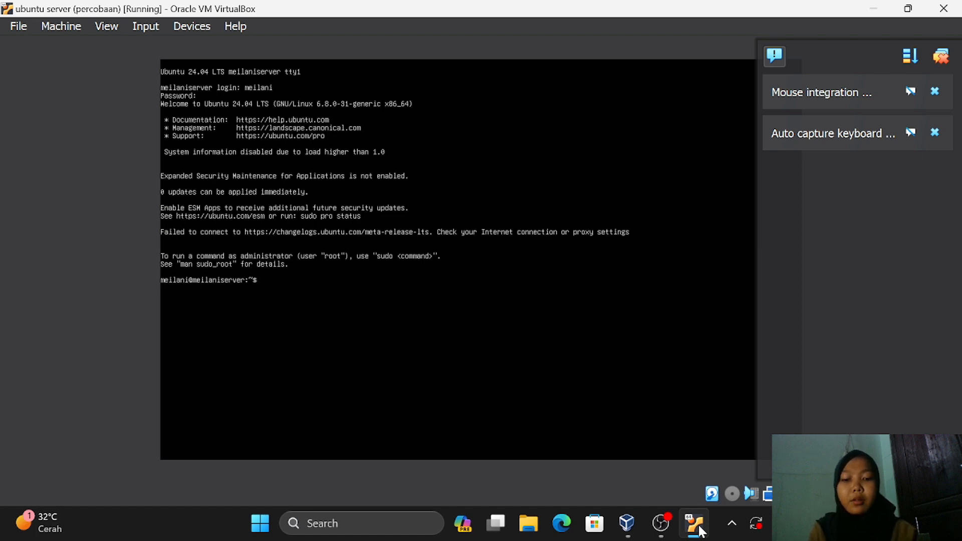
Ping google.com from the guest and stop it after 5 replies with 0% loss.
text(ping)
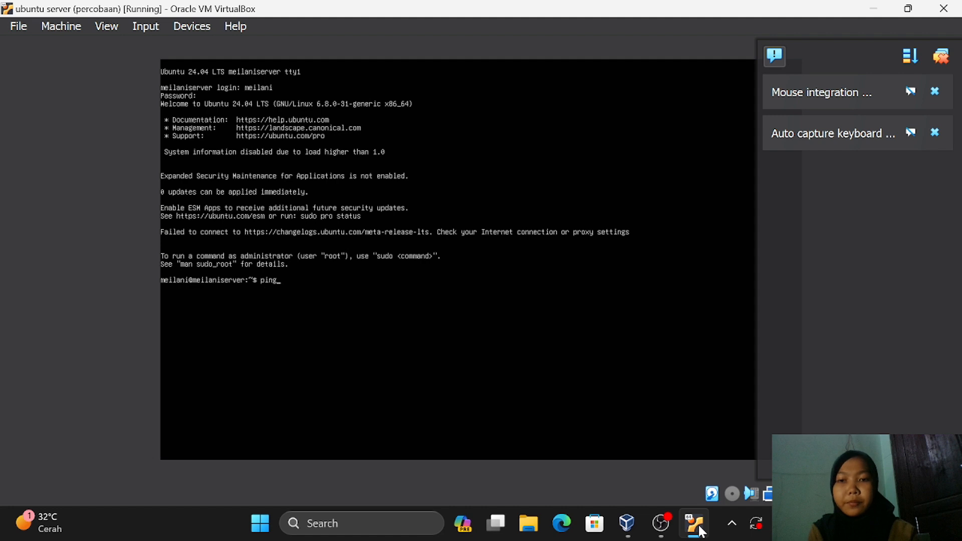
text( goo)
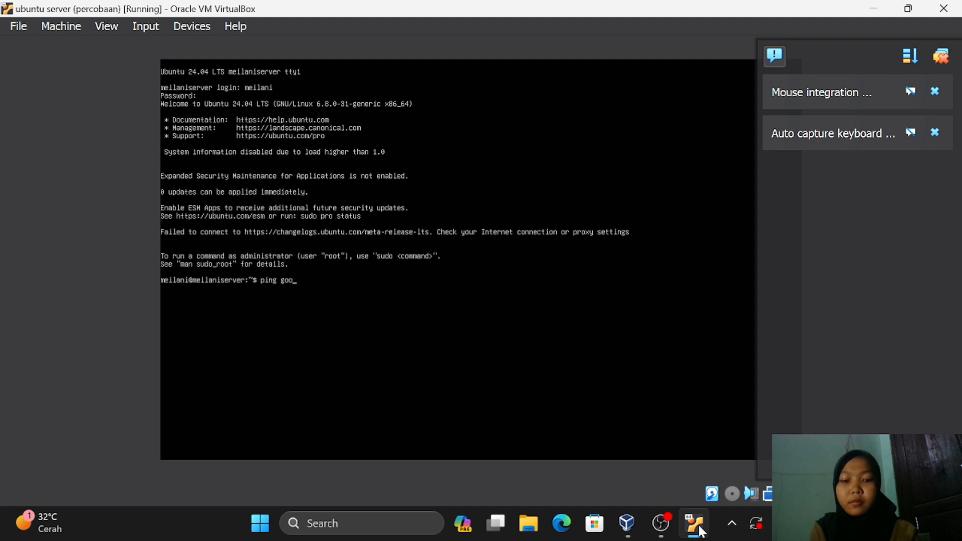
text(gle.com)
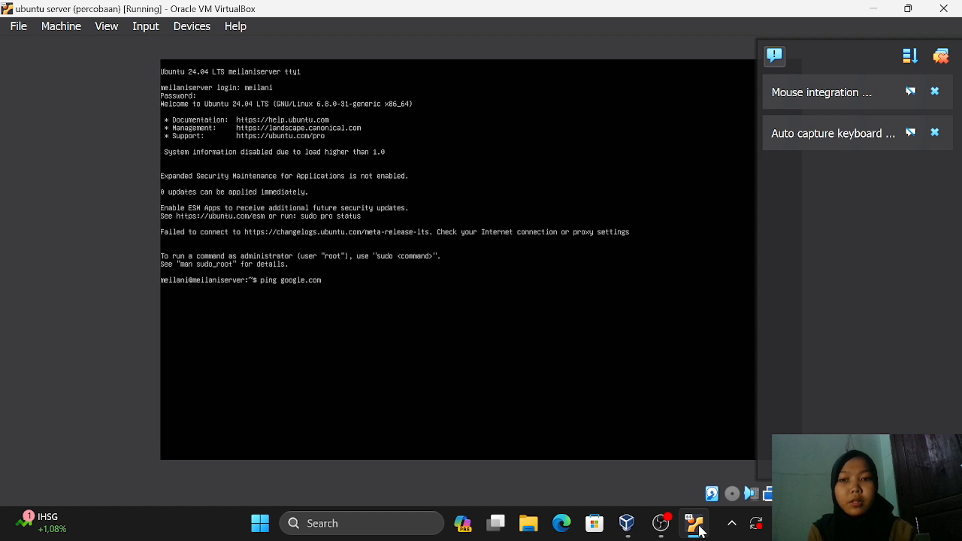
key(Return)
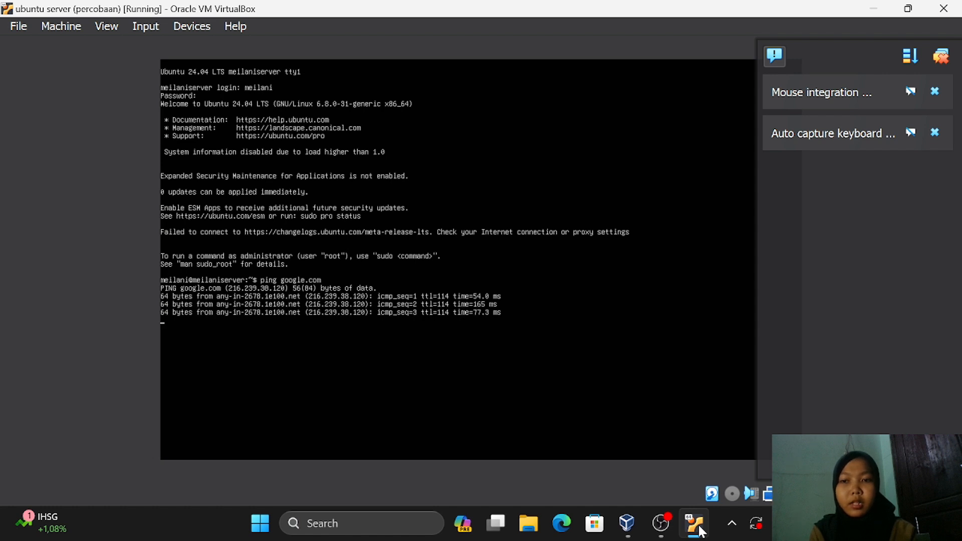
key(ctrl+c)
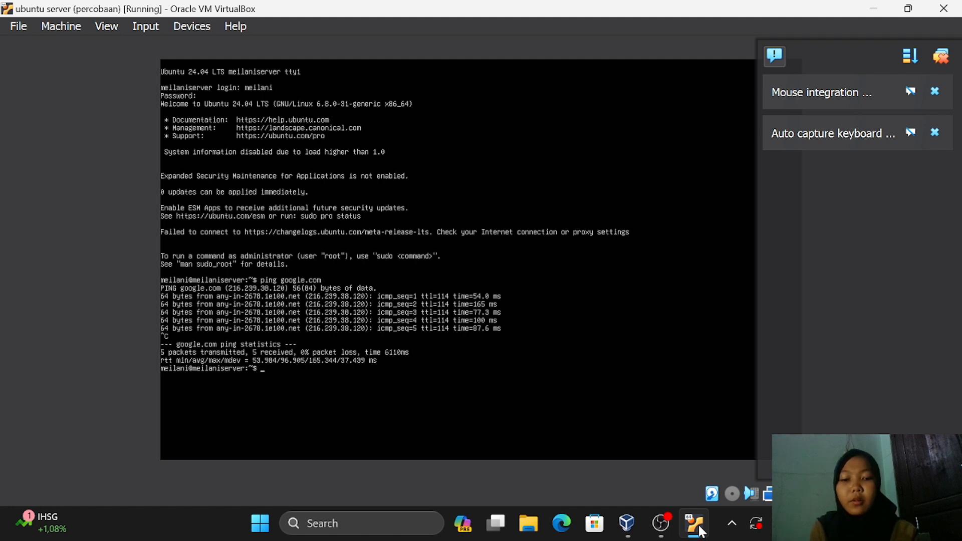
Run 'ip address' to show enp0s3 at 10.0.2.15/24.
text(ip)
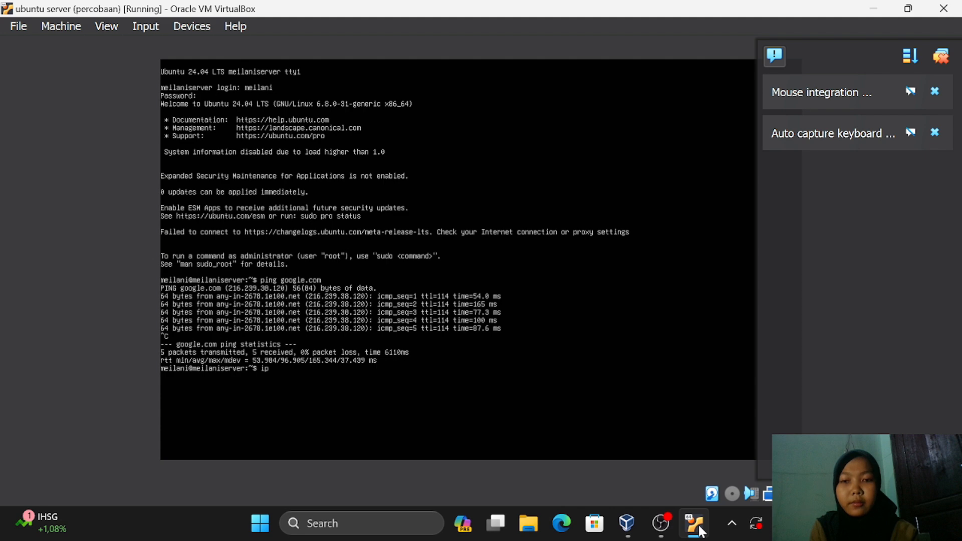
text( add)
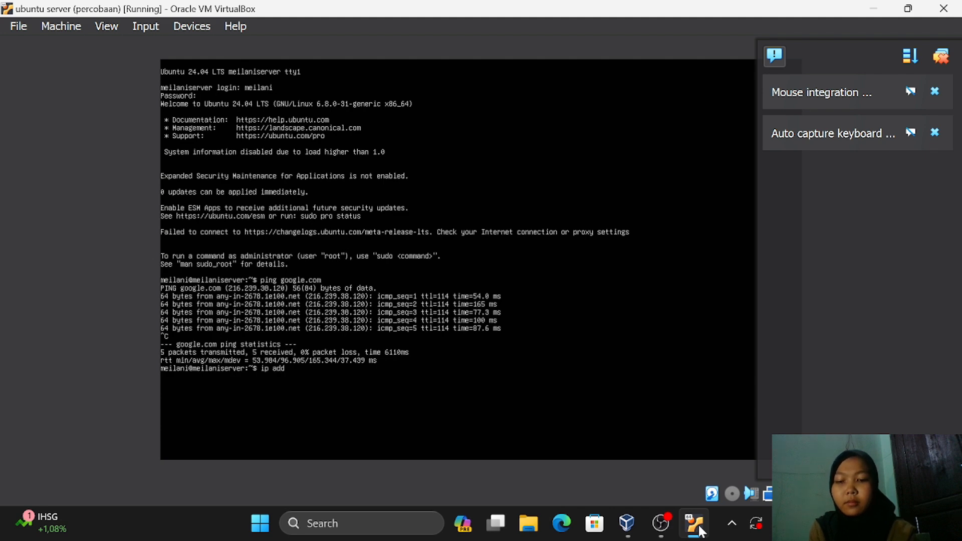
text(ress)
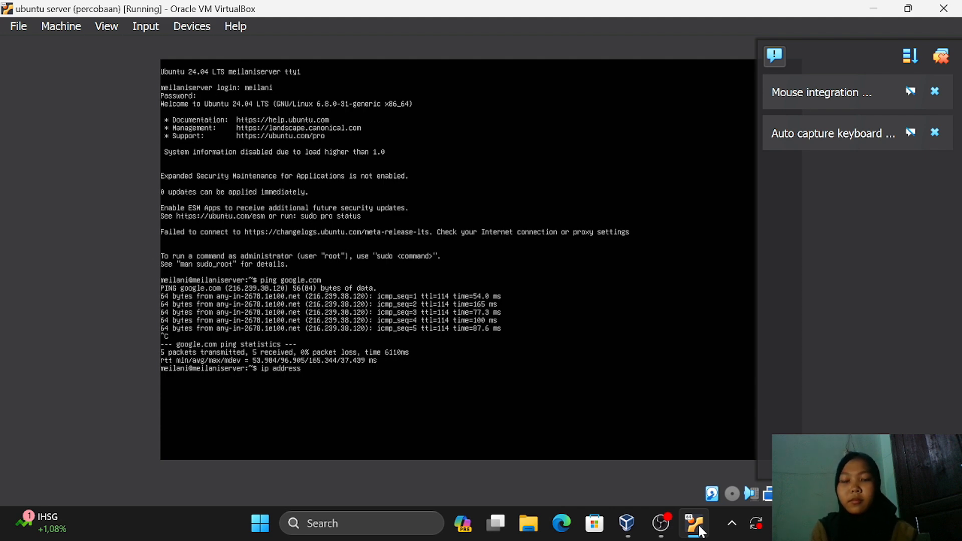
key(Return)
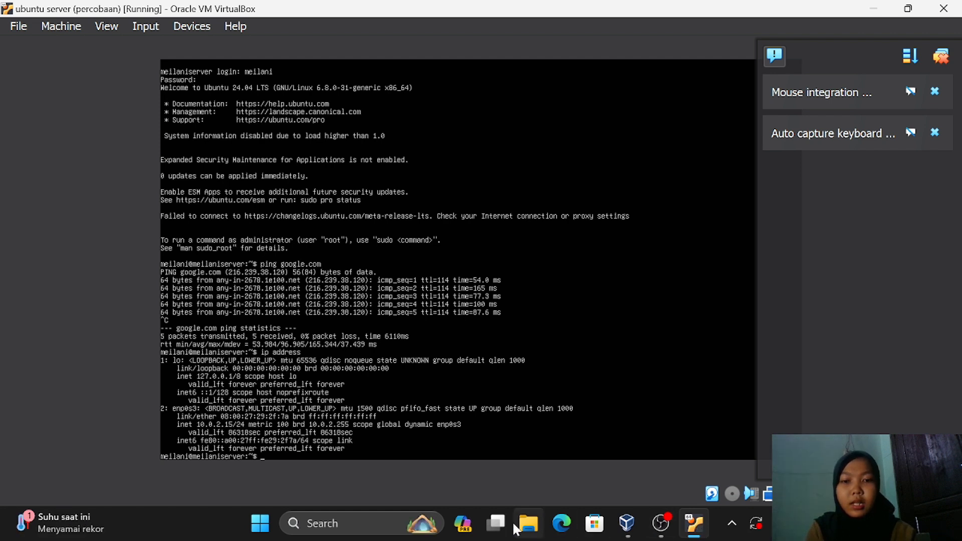
Open Command Prompt on the host and ping 10.0.2.15, which times out.
click(374, 518)
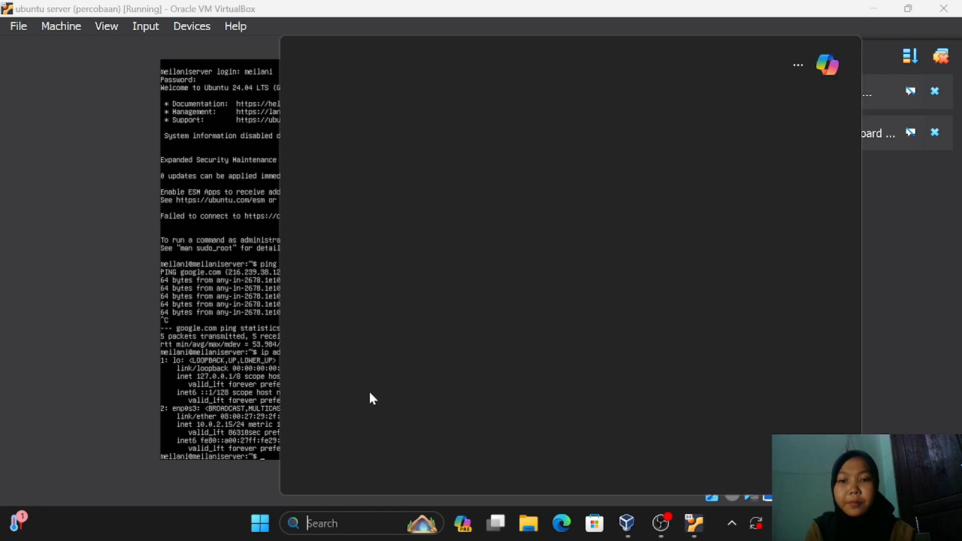
click(262, 345)
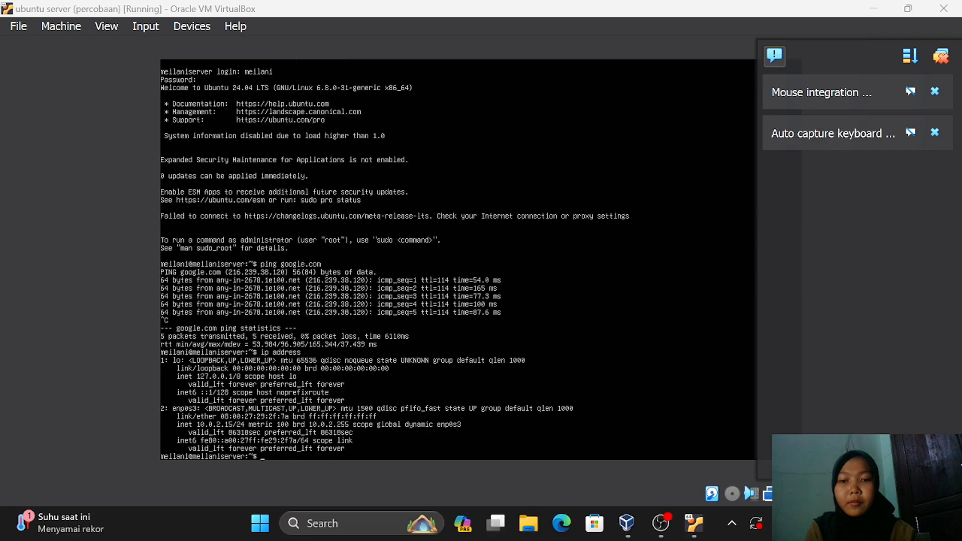
click(335, 512)
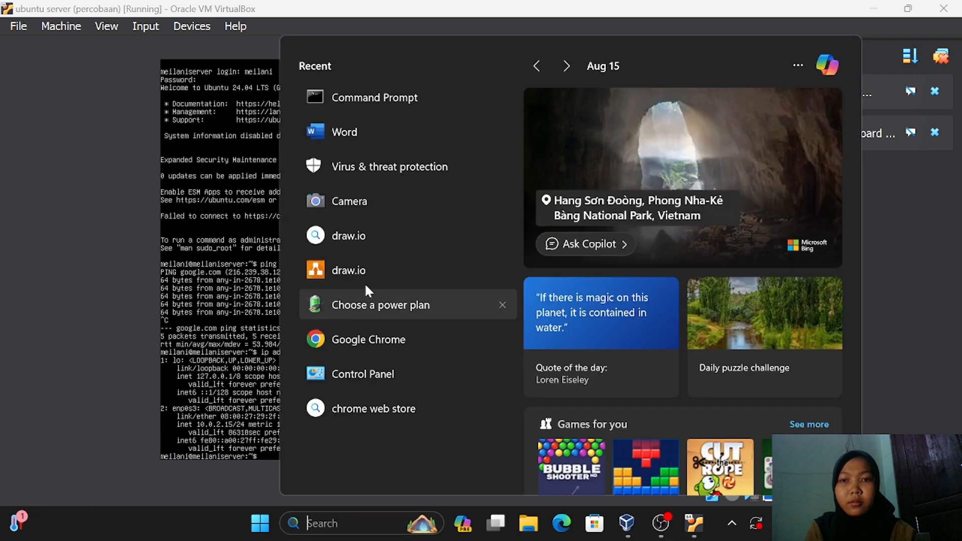
click(405, 93)
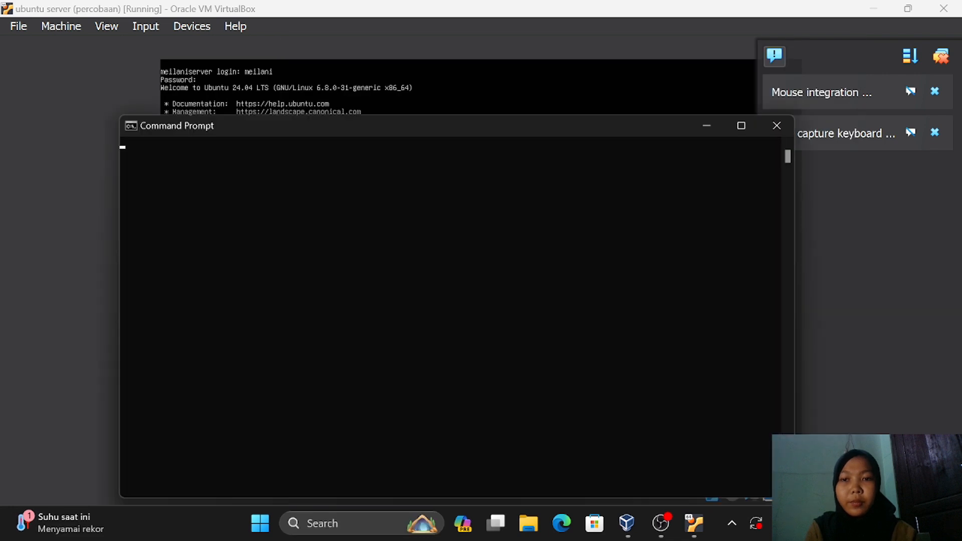
text(ping )
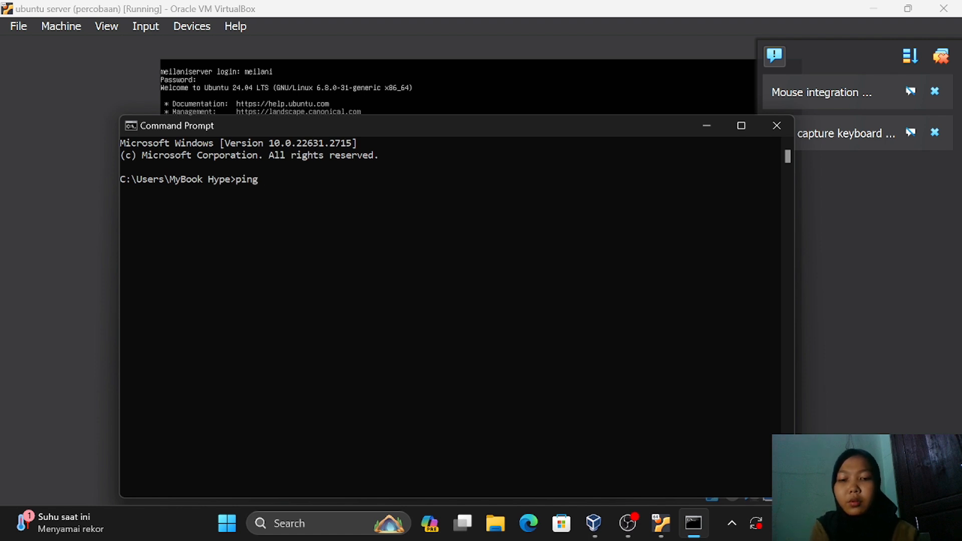
text(10.0)
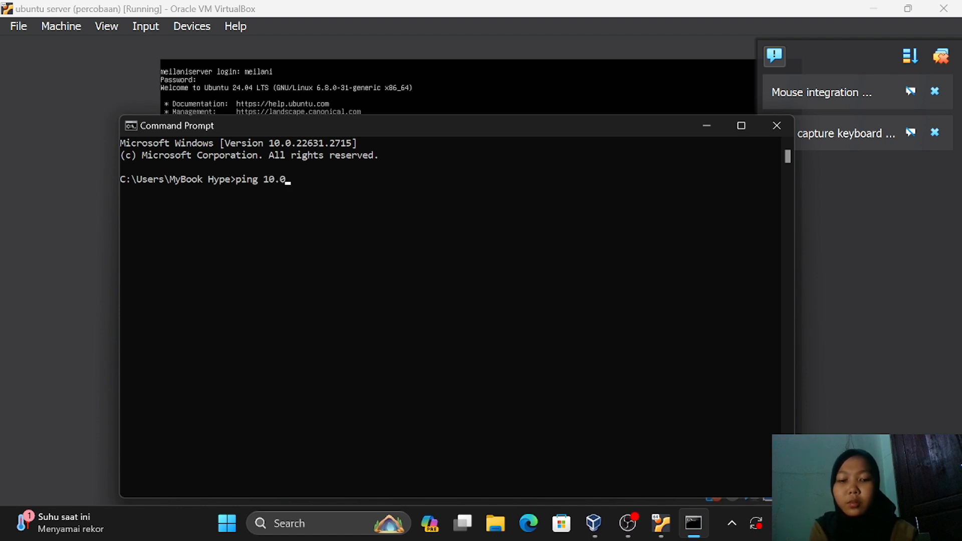
text(.2.15)
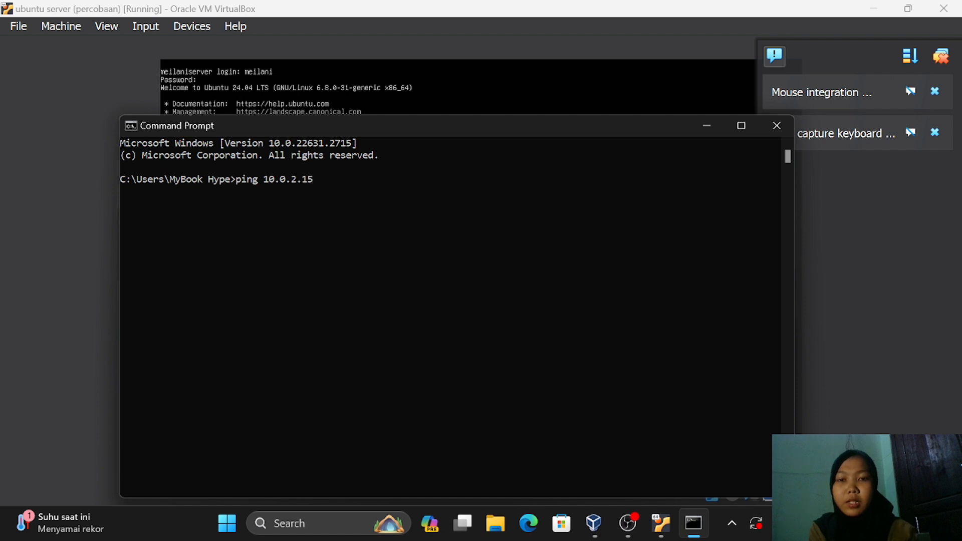
key(Return)
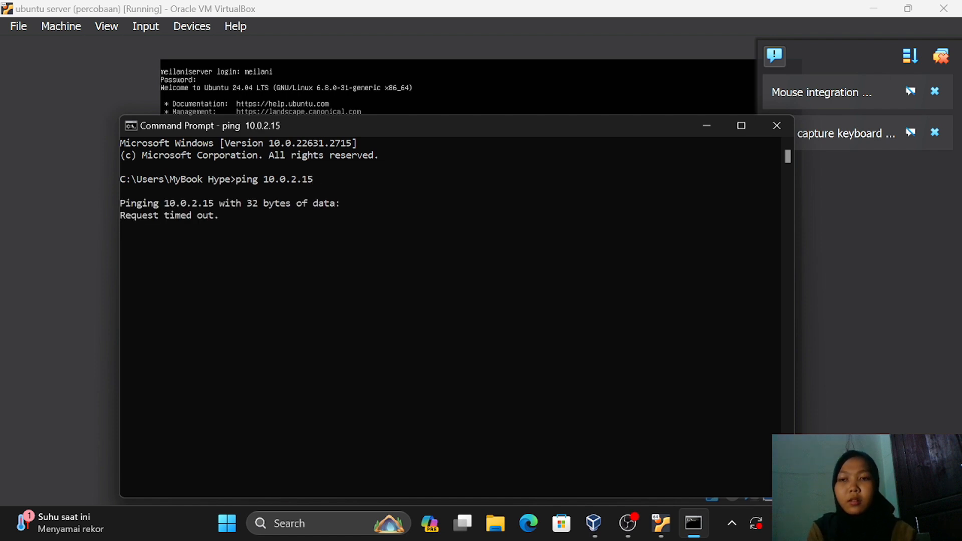